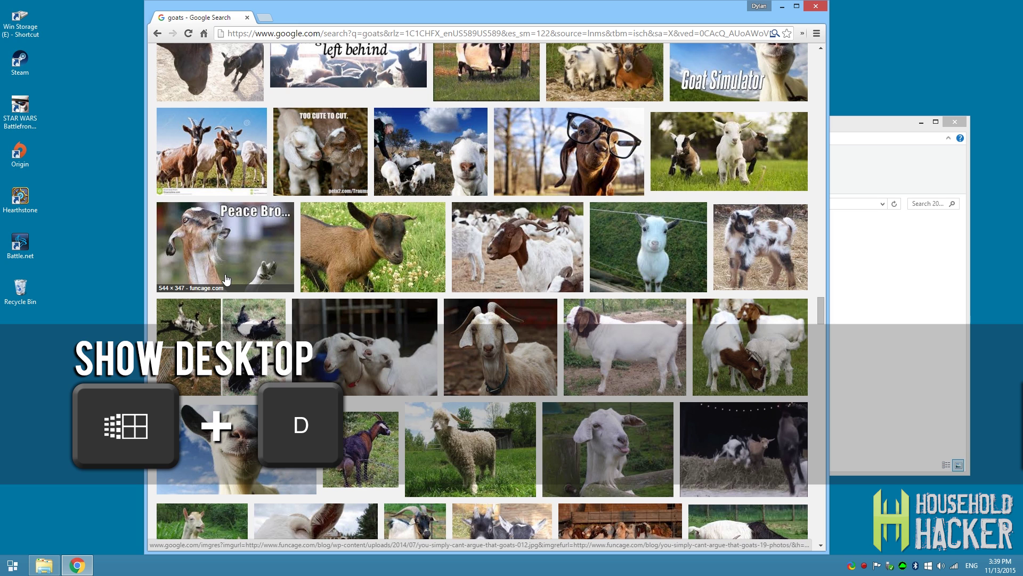
# Step: Minimize all open windows with Win+D to show the desktop
pyautogui.press('super+d')
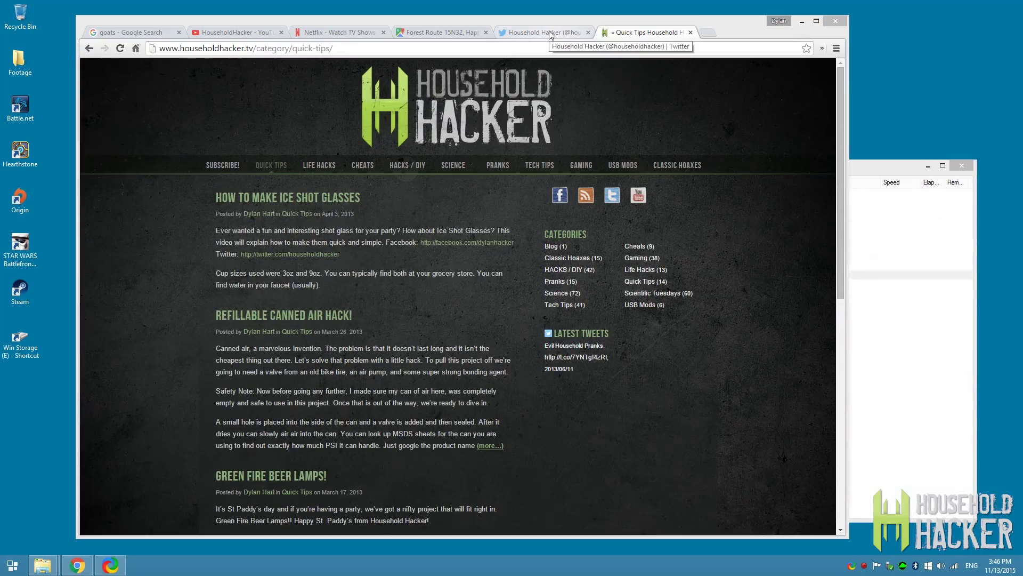
# Step: Close the Netflix, Twitter and Forest Route map tabs, keeping goats, YouTube and Quick Tips
pyautogui.click(553, 33)
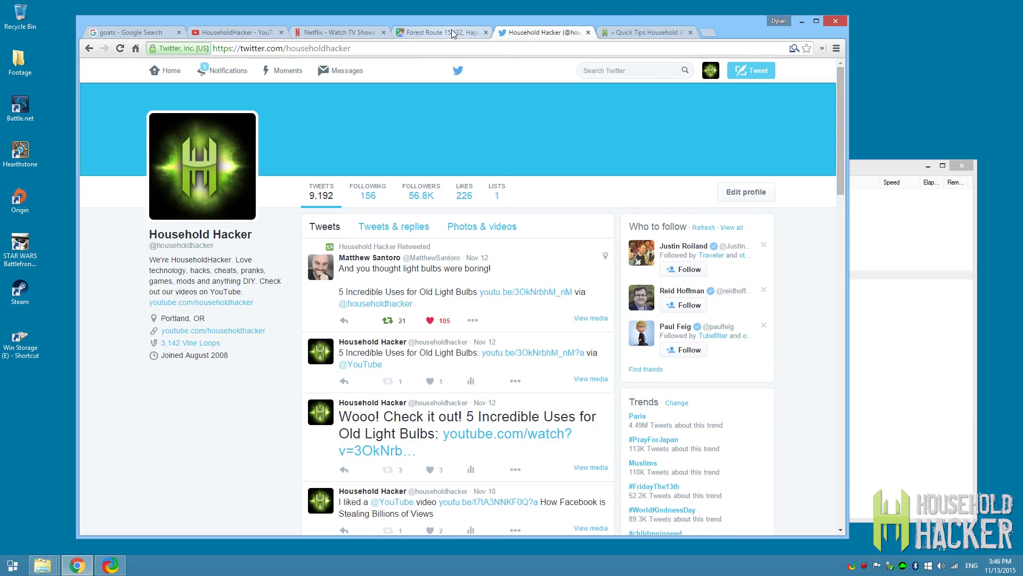
pyautogui.click(453, 34)
pyautogui.click(553, 33)
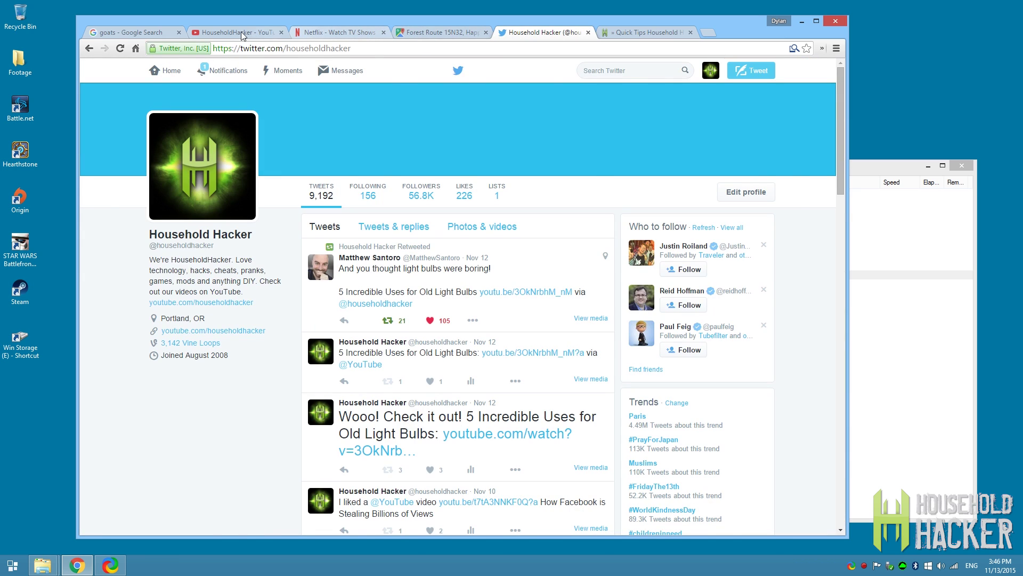
pyautogui.click(150, 32)
pyautogui.click(383, 32)
pyautogui.middleClick(385, 31)
pyautogui.middleClick(343, 31)
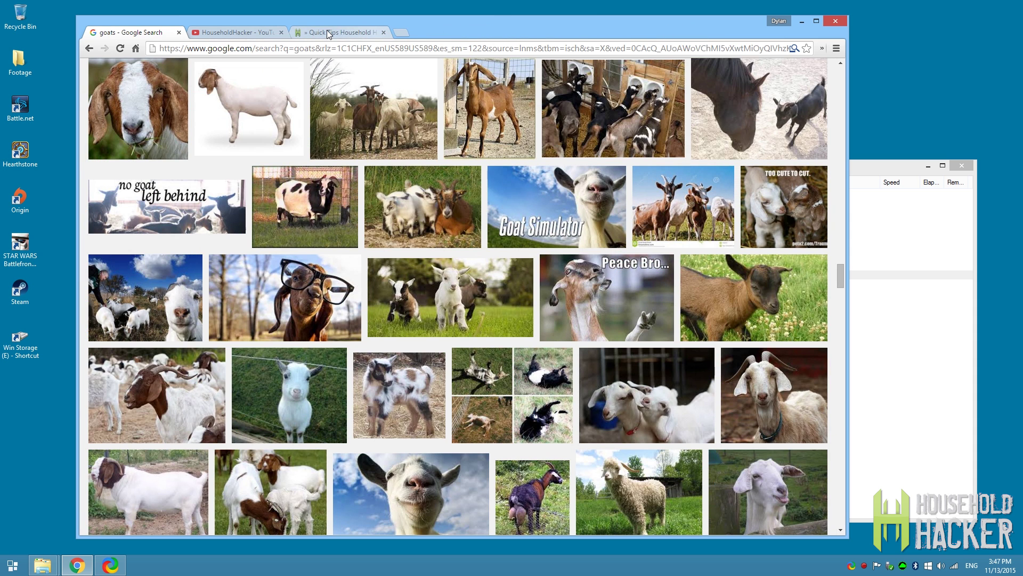
pyautogui.click(258, 32)
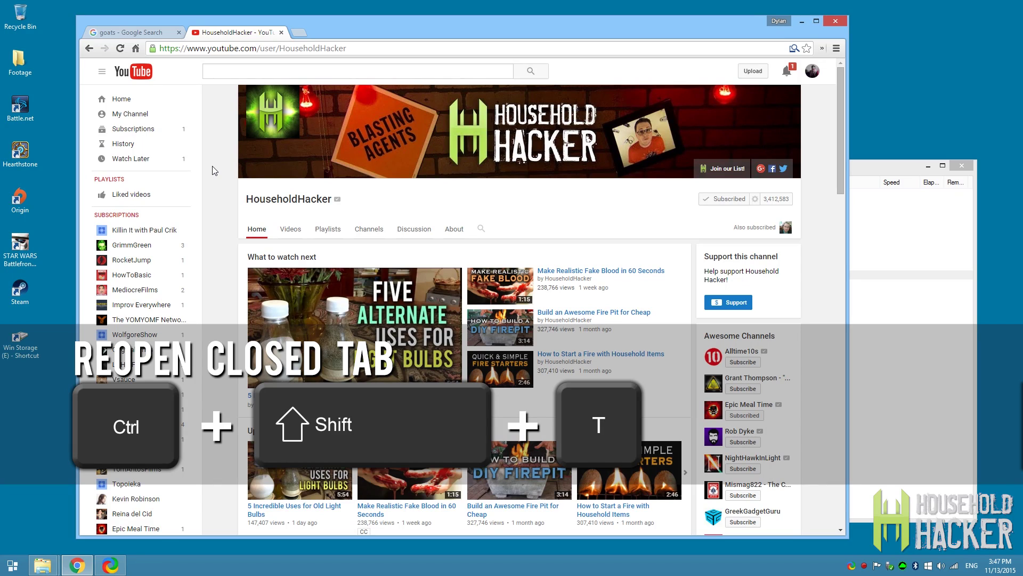
# Step: Reopen the two most recently closed tabs with Ctrl+Shift+T
pyautogui.hotkey('ctrl', 'shift', 't')
pyautogui.hotkey('ctrl', 'shift', 't')
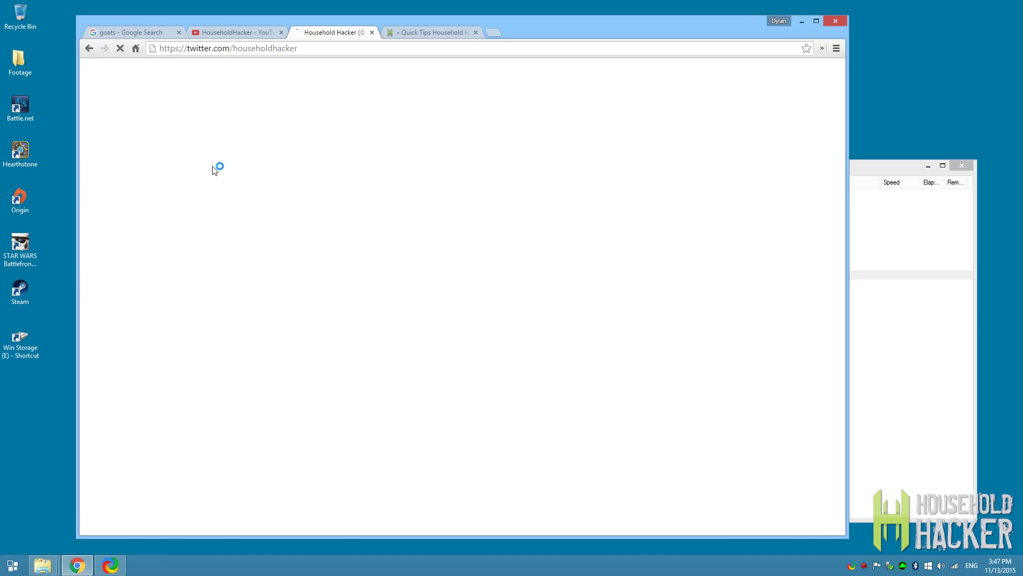
pyautogui.hotkey('ctrl', 'shift', 't')
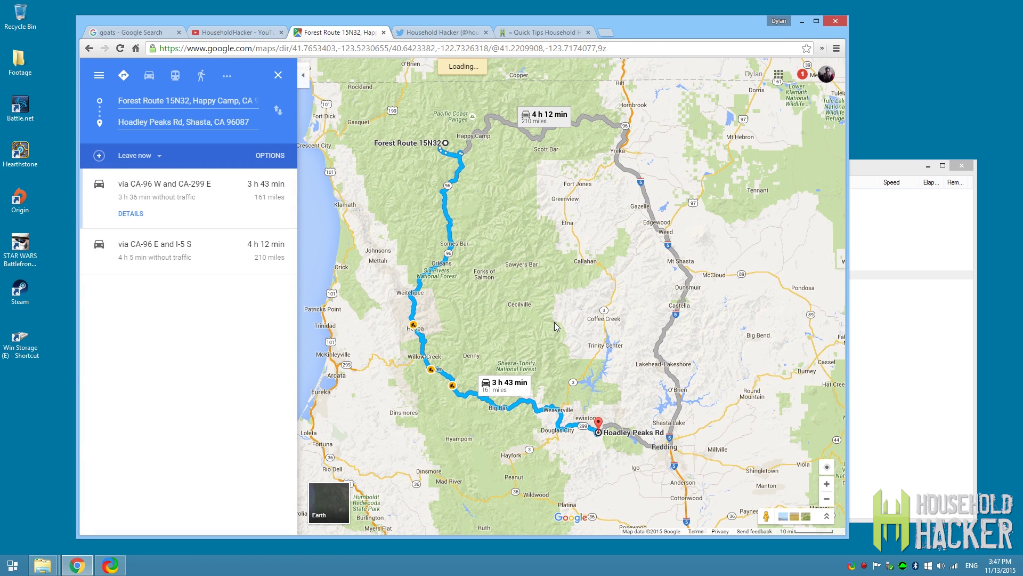
pyautogui.scroll(1, 554, 321)
# Step: Bring the Excel Charts tutorial window forward and move the blog window to a new position
pyautogui.scroll(-1, 535, 325)
pyautogui.scroll(1, 547, 351)
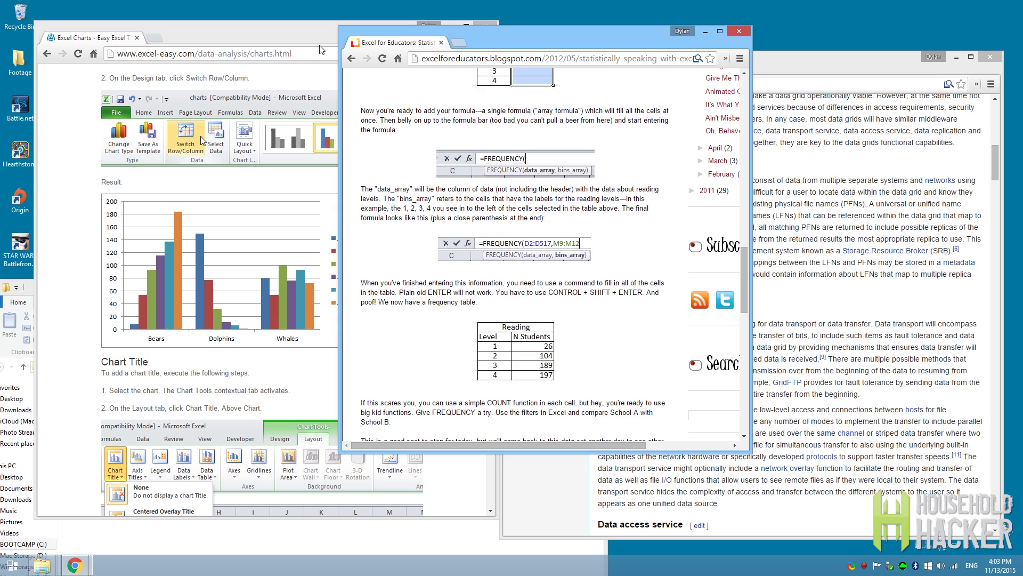
pyautogui.click(202, 135)
pyautogui.moveTo(560, 41); pyautogui.dragTo(640, 56)
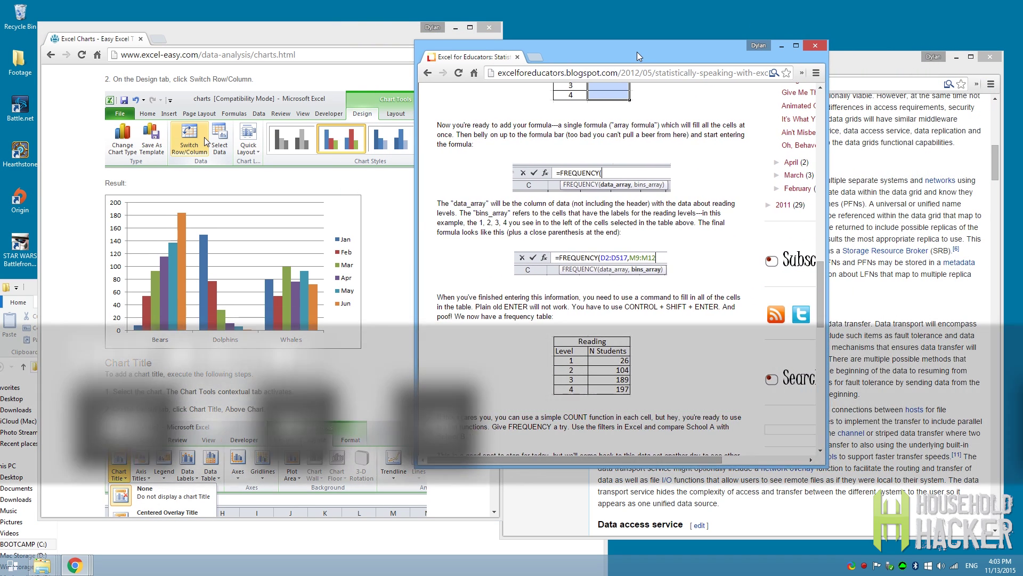
# Step: Snap the Excel Charts window to the left half and the blog window to the right half
pyautogui.click(361, 38)
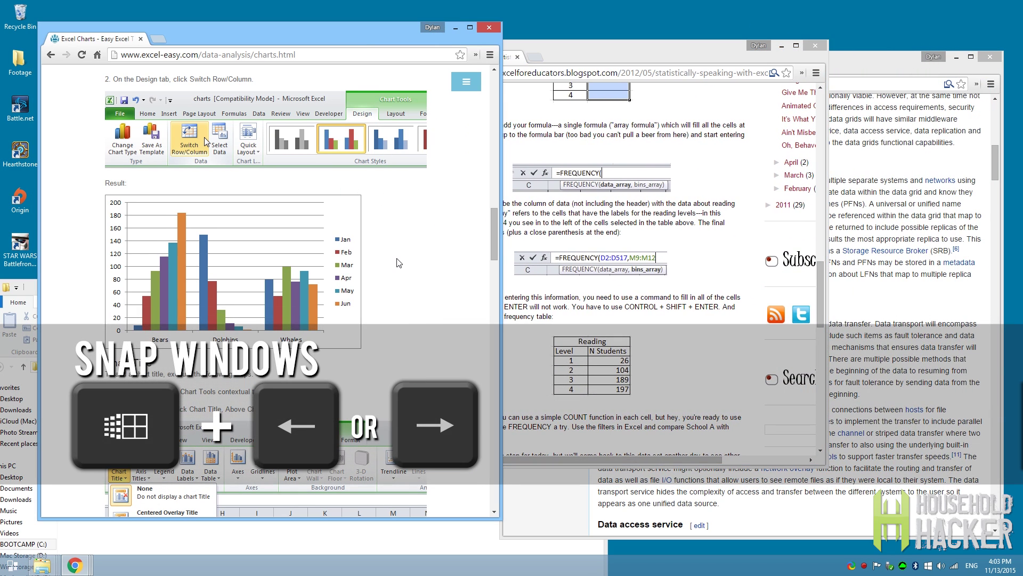
pyautogui.press('super+Left')
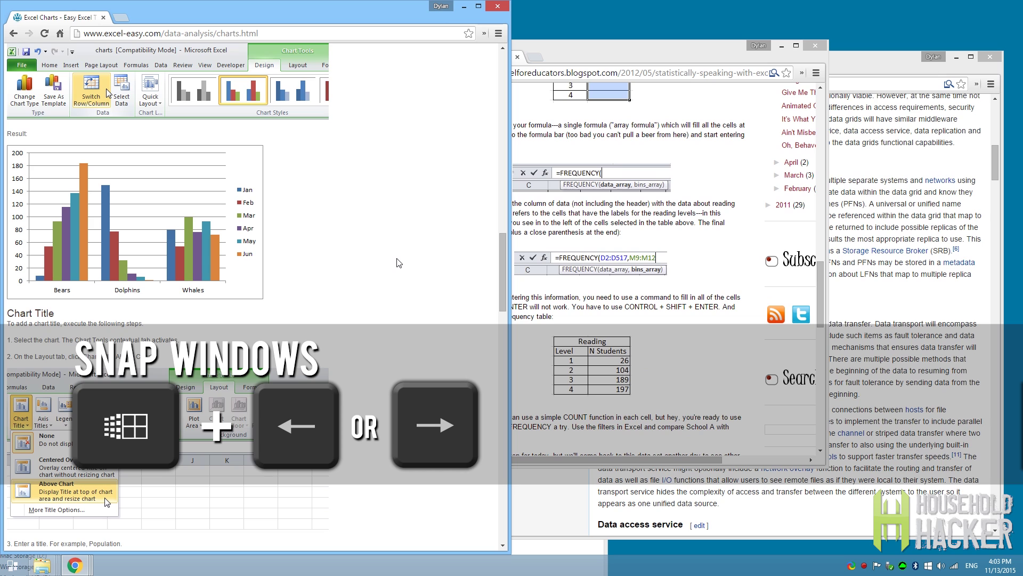
pyautogui.click(581, 51)
pyautogui.press('super+Right')
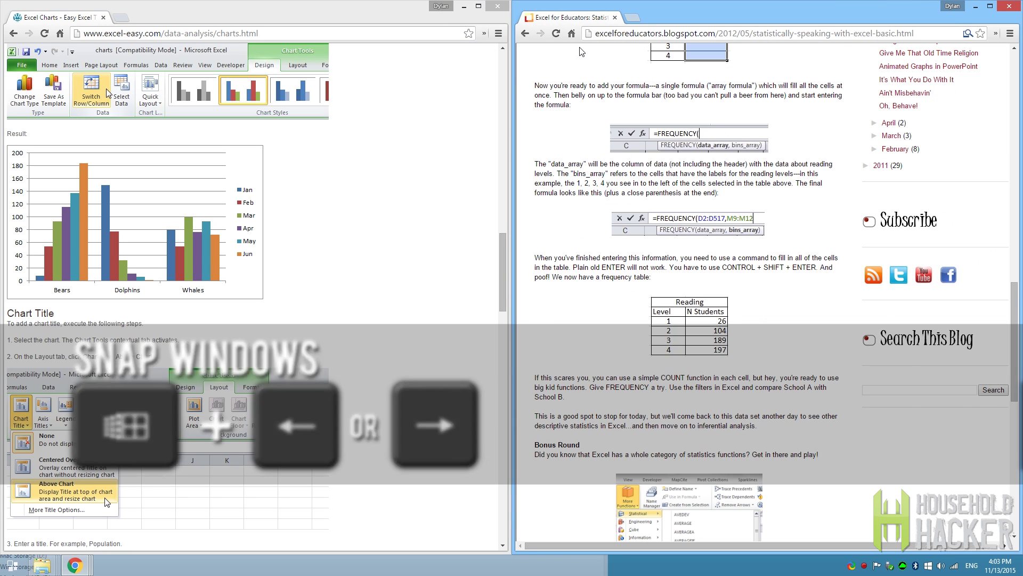
# Step: Browse the snapped windows and select the text of quote 17
pyautogui.scroll(-2, 592, 215)
pyautogui.scroll(6, 591, 216)
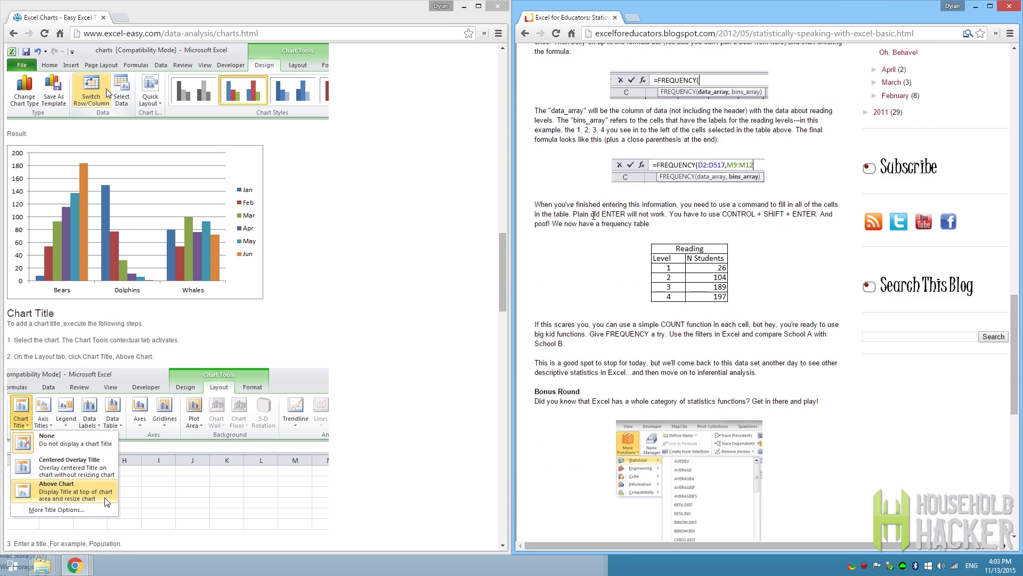
pyautogui.click(382, 255)
pyautogui.scroll(-12, 381, 255)
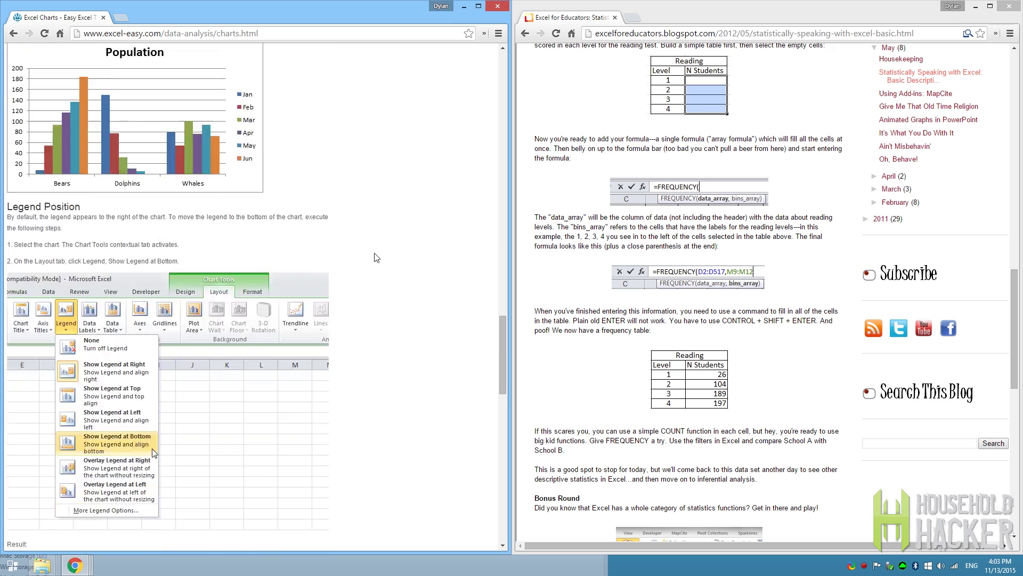
pyautogui.scroll(4, 376, 258)
pyautogui.scroll(8, 376, 258)
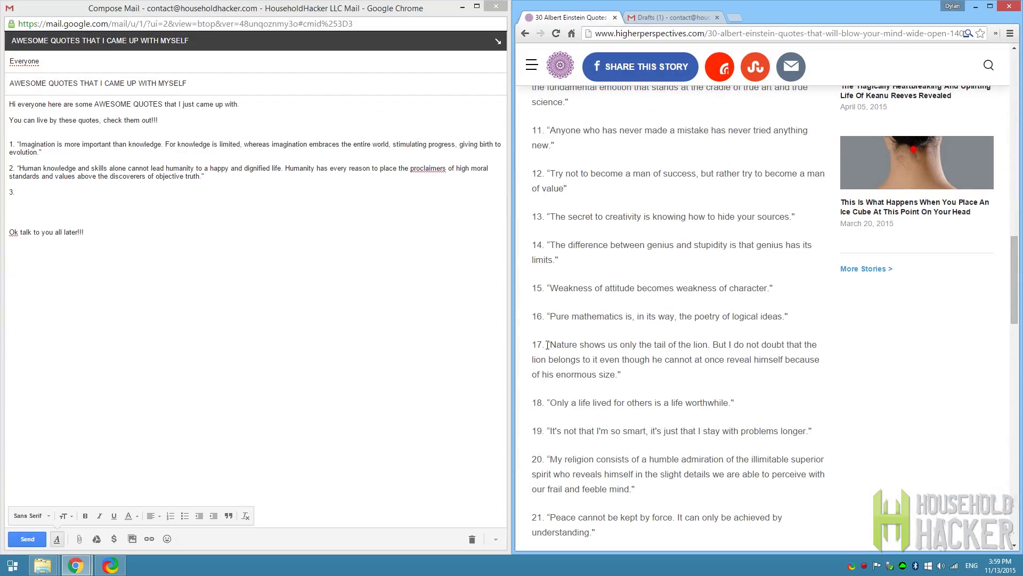
pyautogui.moveTo(547, 344); pyautogui.dragTo(632, 368)
pyautogui.hotkey('ctrl', 'c')
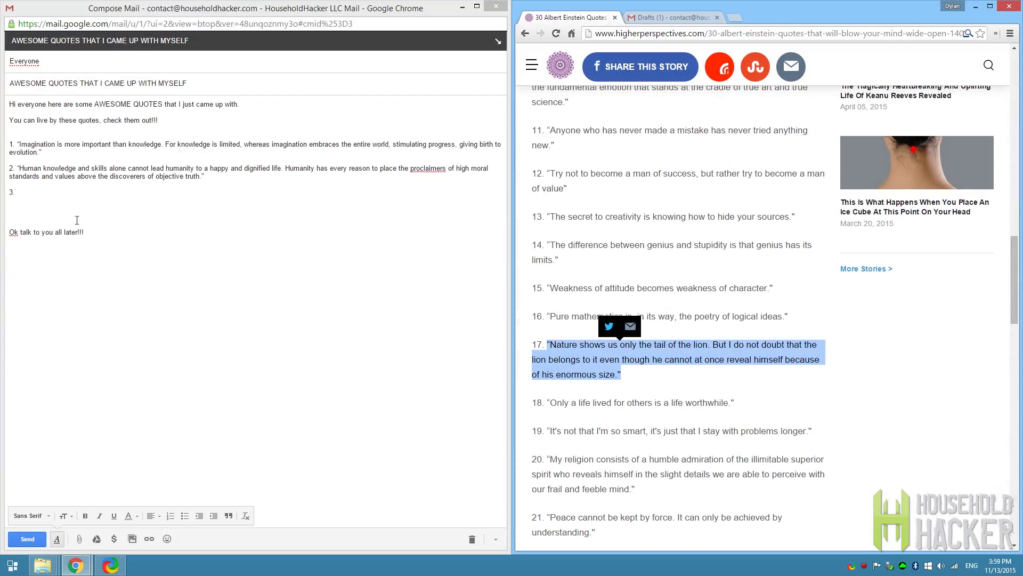
# Step: Paste quote 17 after item 3 in the draft, then delete the pasted text
pyautogui.click(46, 195)
pyautogui.hotkey('ctrl', 'v')
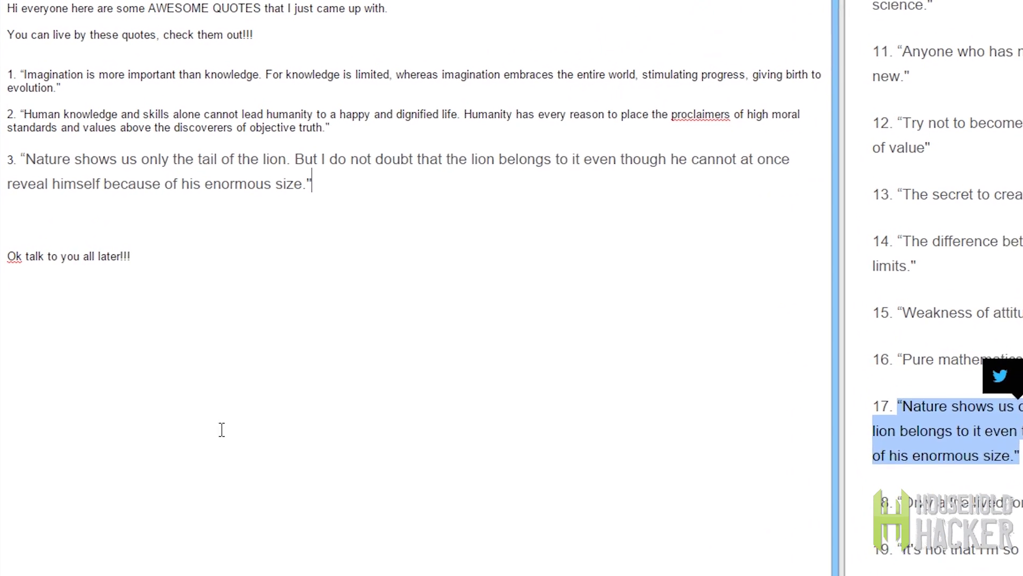
pyautogui.moveTo(341, 178); pyautogui.dragTo(20, 155)
pyautogui.hotkey('ctrl', 'c')
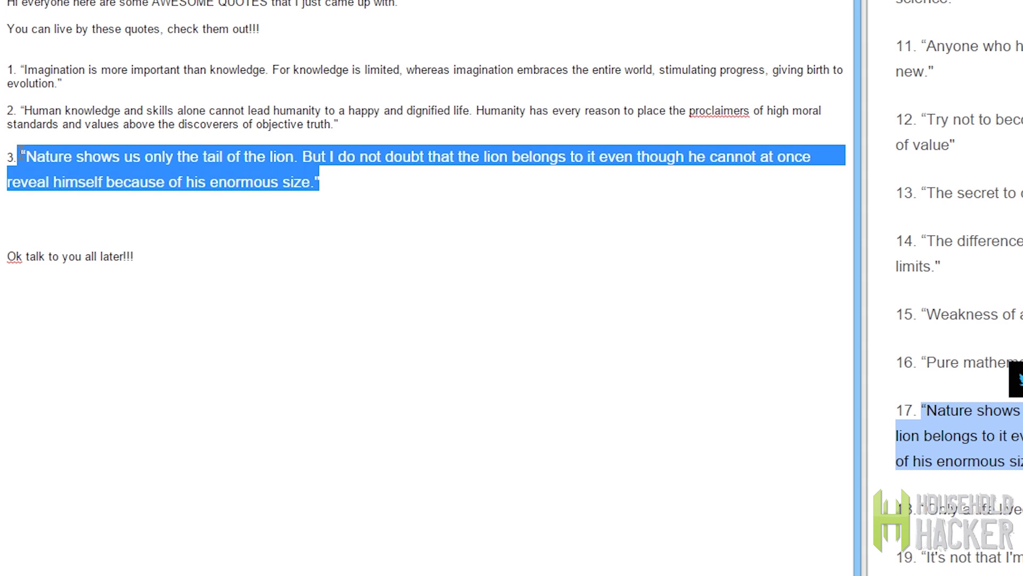
pyautogui.press('BackSpace')
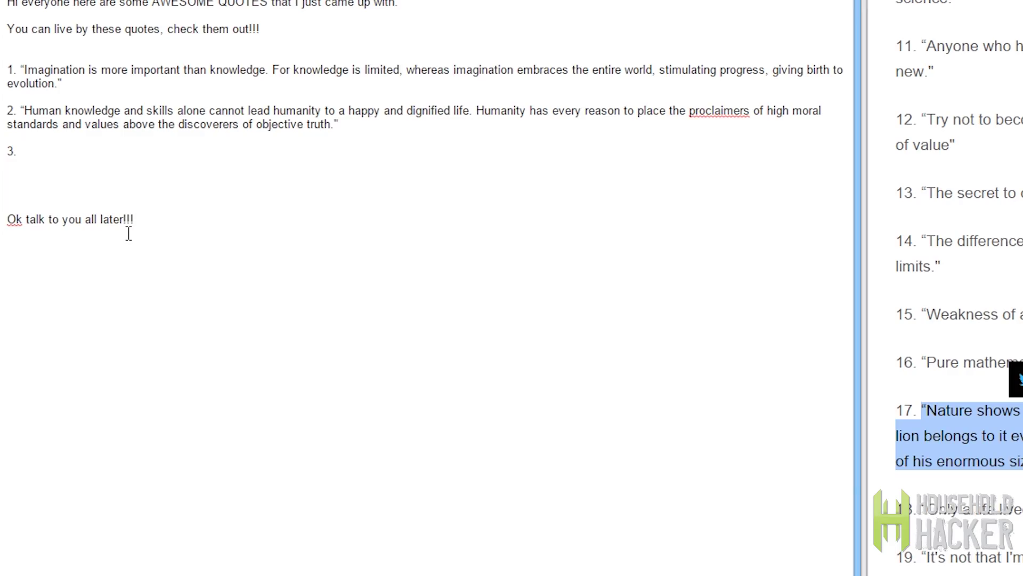
# Step: Paste the quote as plain text with Ctrl+Shift+V and begin a new line with 'PERFEC'
pyautogui.hotkey('ctrl', 'shift', 'v')
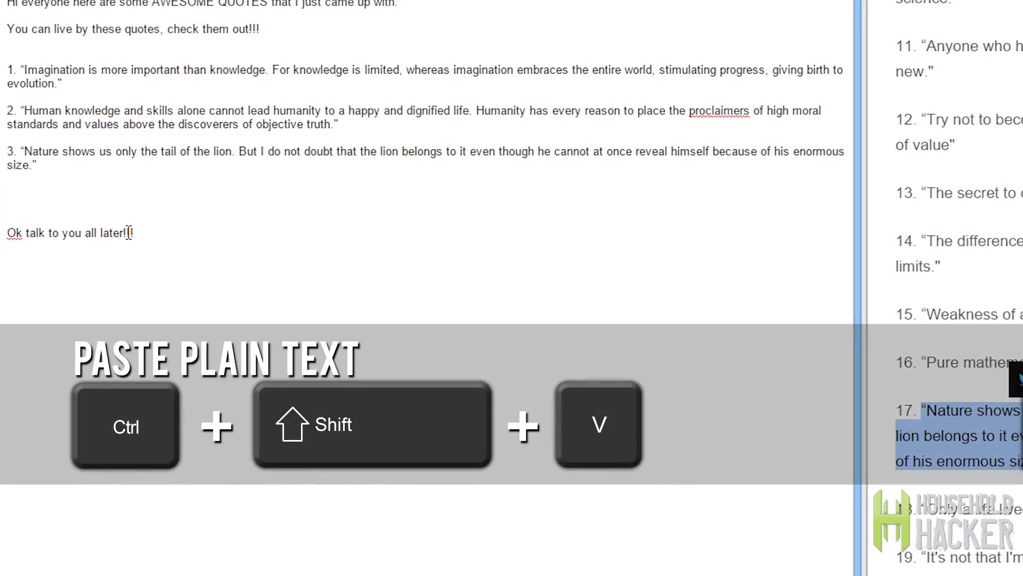
pyautogui.press('Return')
pyautogui.press('Return')
pyautogui.write('PERFEC')
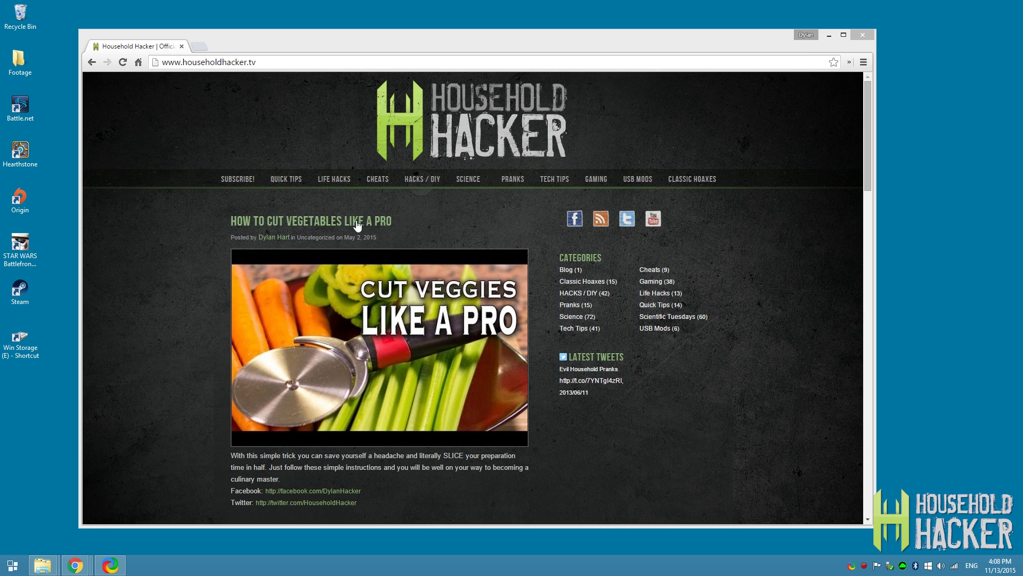
# Step: Capture the Chrome window with Alt+Print Screen, open the ShareX screenshot, then minimize Chrome
pyautogui.click(229, 297)
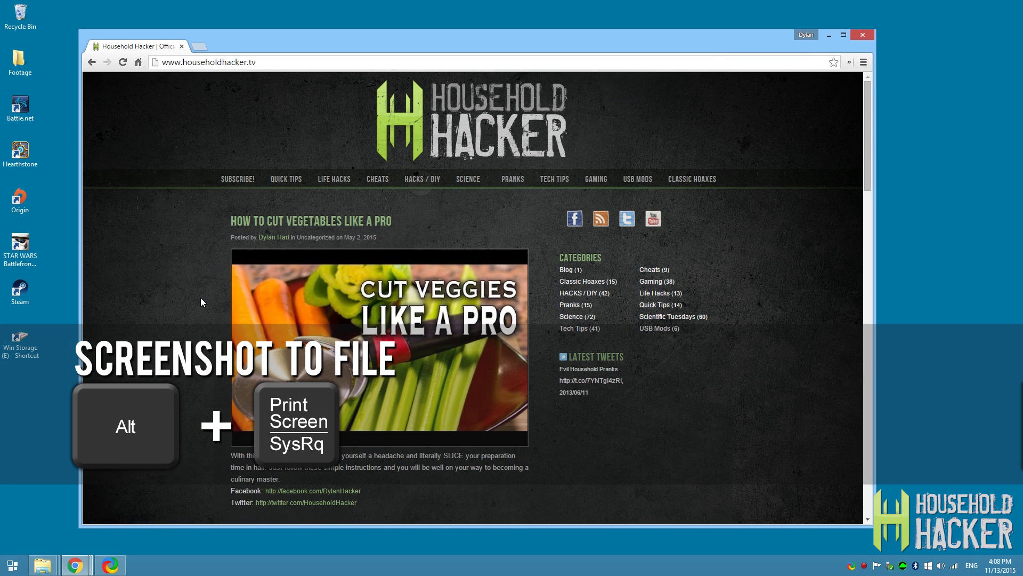
pyautogui.press('alt+Print')
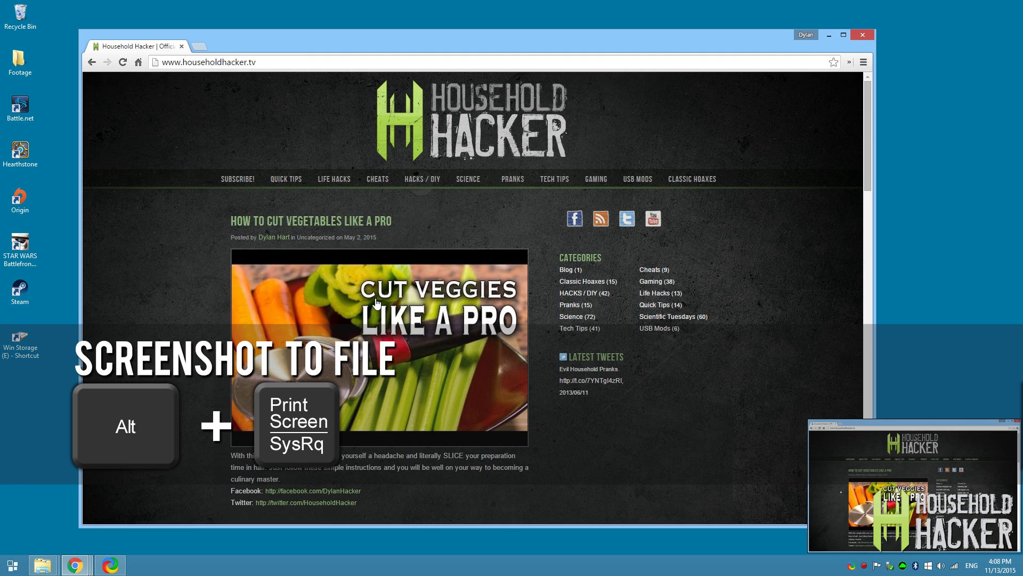
pyautogui.moveTo(865, 475)
pyautogui.click(843, 516)
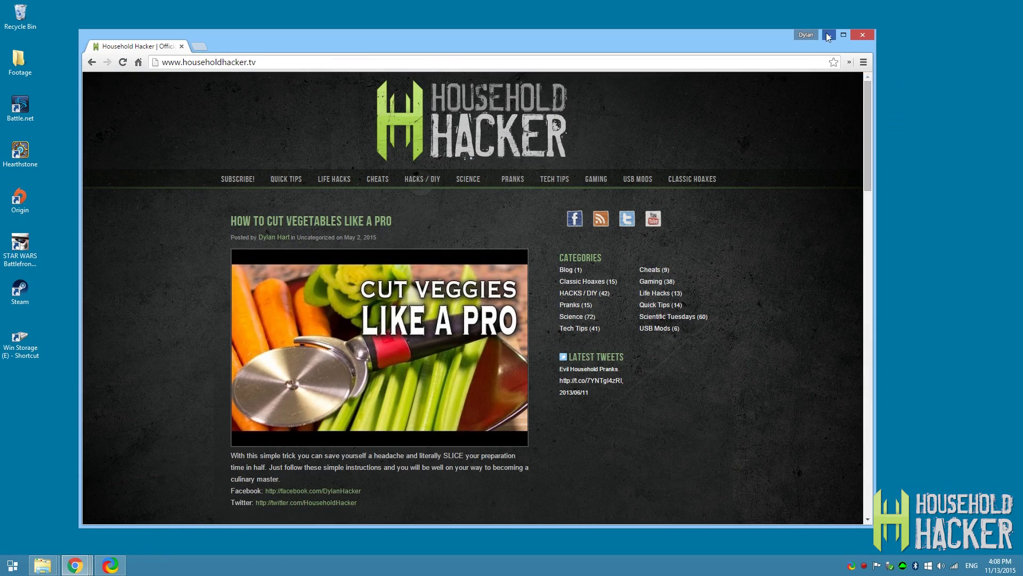
pyautogui.click(828, 35)
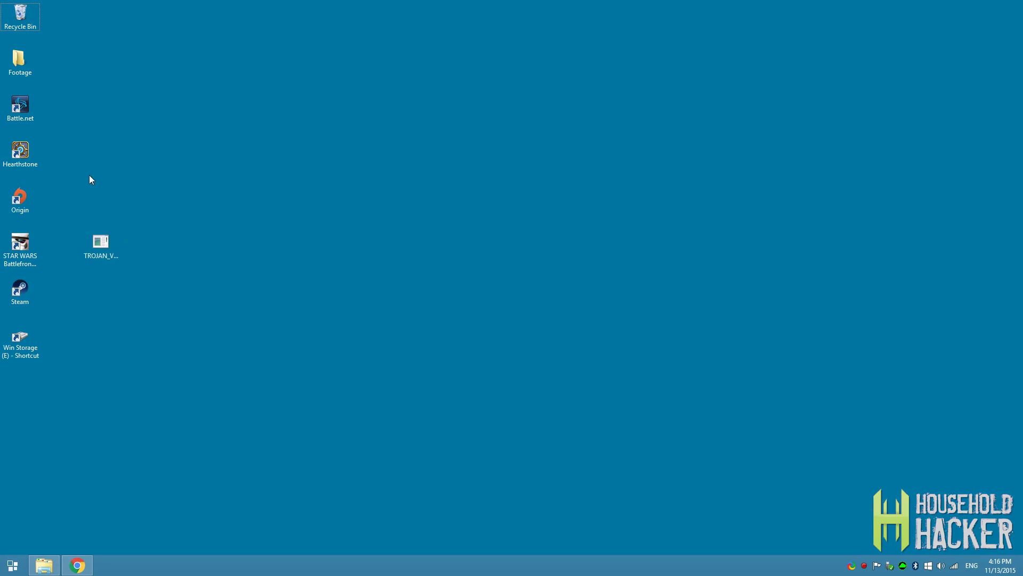
# Step: Copy and paste TROJAN_VIRUS onto the desktop, then Ctrl-drag two more duplicates
pyautogui.rightClick(100, 243)
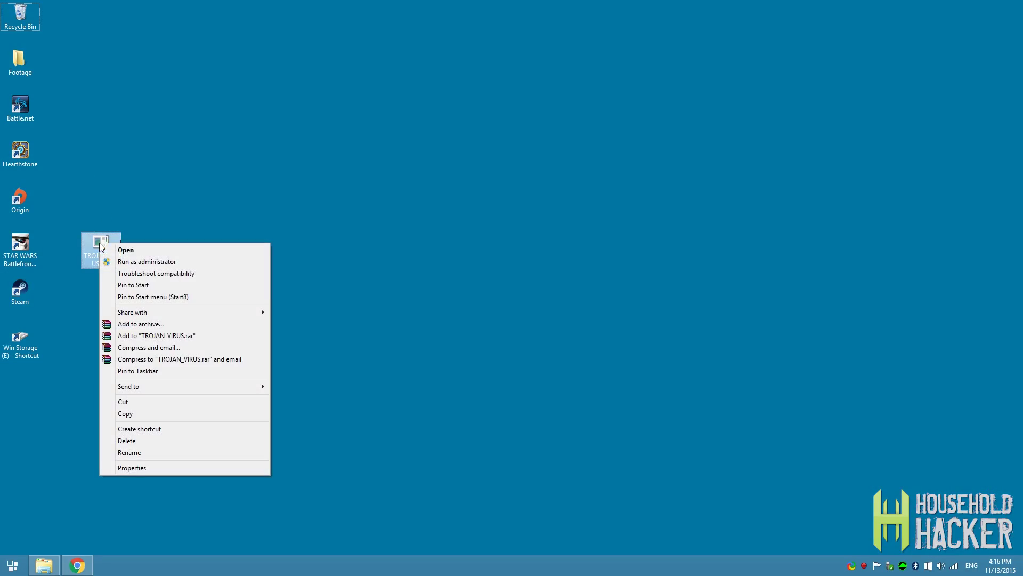
pyautogui.click(149, 414)
pyautogui.rightClick(259, 229)
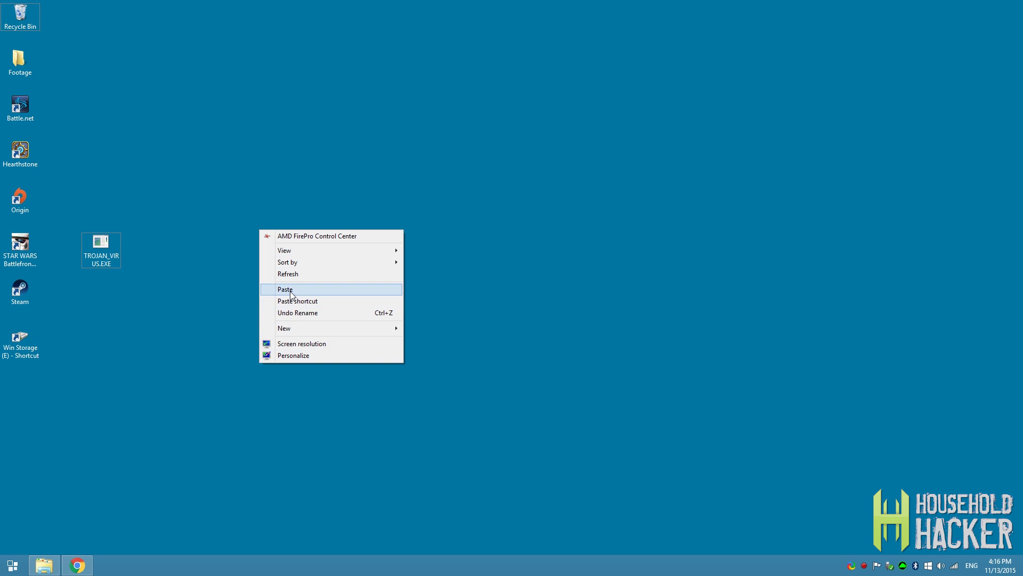
pyautogui.click(299, 288)
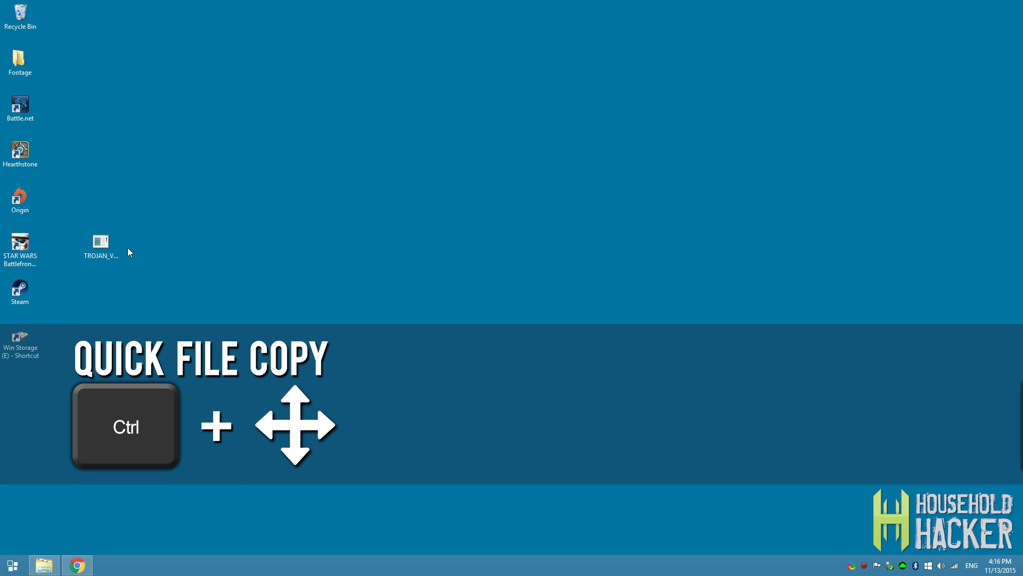
pyautogui.moveTo(100, 243); pyautogui.dragTo(162, 235)
pyautogui.moveTo(183, 196); pyautogui.dragTo(245, 286)
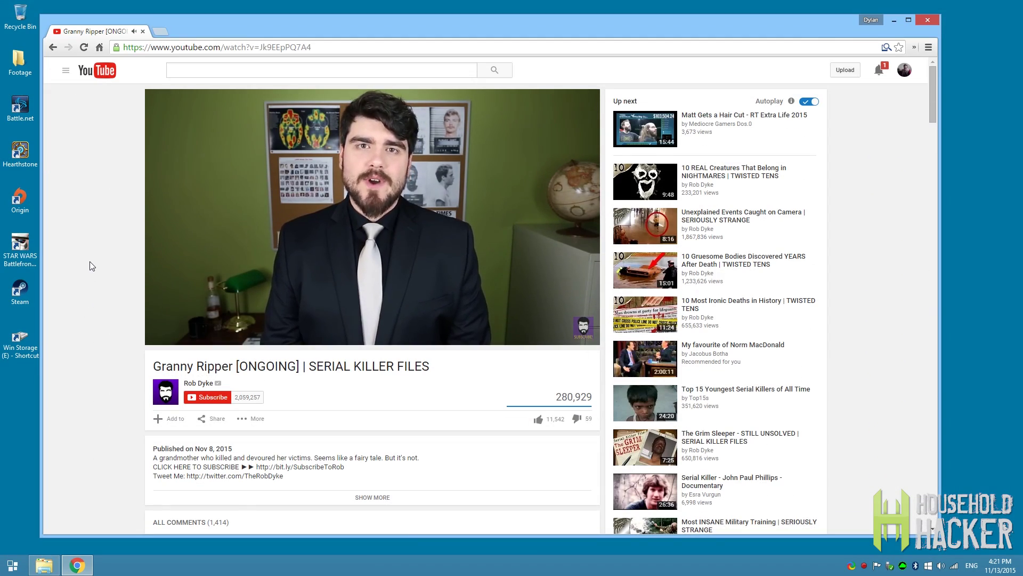
# Step: Type the comment 'Now you lissten hear you sick poi', then erase it word by word
pyautogui.scroll(-7, 90, 261)
pyautogui.click(251, 212)
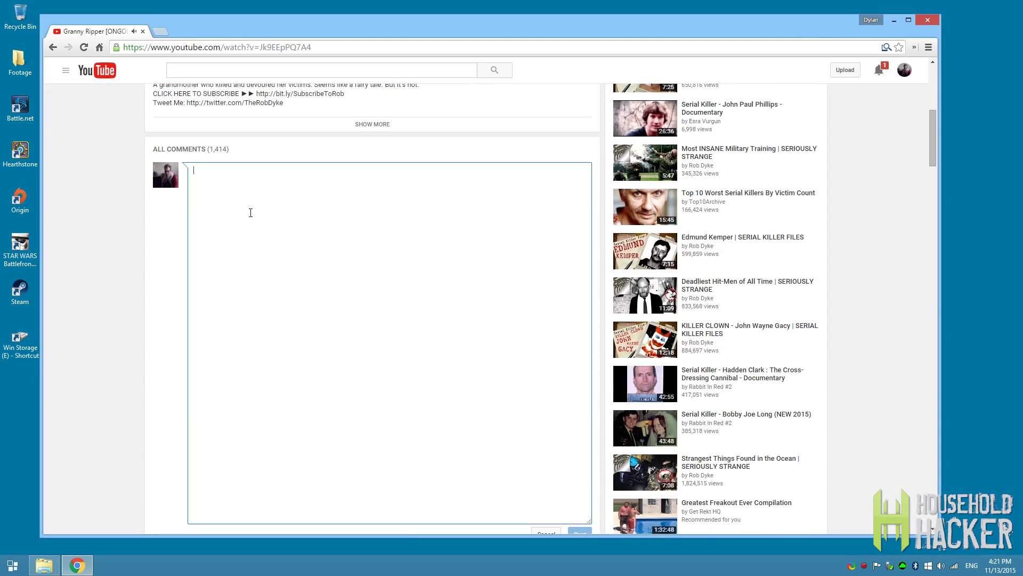
pyautogui.write('Now you lissten hear you sick pointy eaarr freak with a beard. YOu lk saeriouslly st')
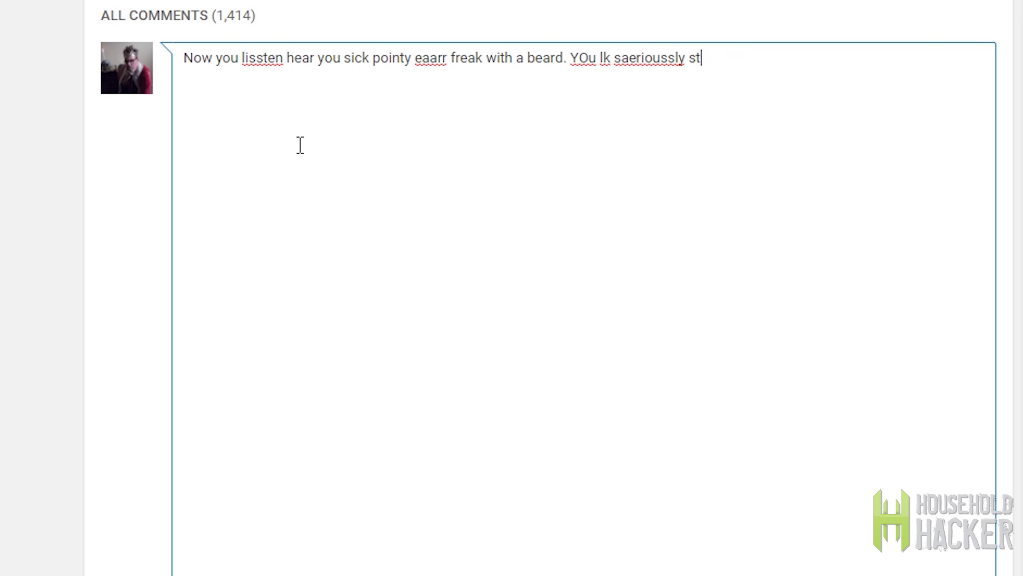
pyautogui.press('BackSpace')
pyautogui.press('BackSpace')
pyautogui.press('BackSpace')
pyautogui.press('BackSpace')
pyautogui.press('BackSpace')
pyautogui.press('BackSpace')
pyautogui.press('BackSpace')
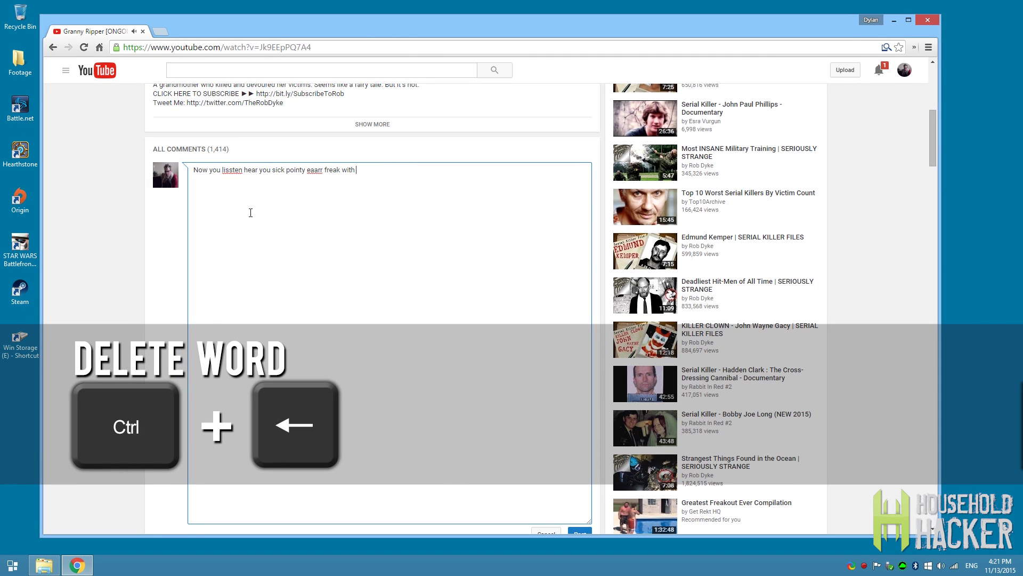
pyautogui.hotkey('ctrl', 'BackSpace')
pyautogui.hotkey('ctrl', 'BackSpace')
pyautogui.hotkey('ctrl', 'BackSpace')
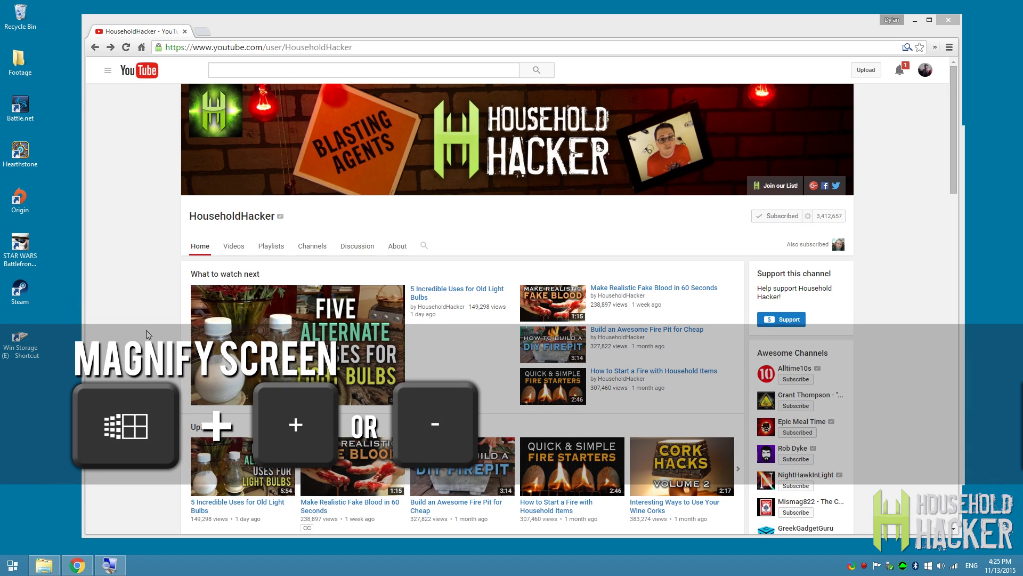
# Step: Zoom into the HouseholdHacker channel page with Magnifier using Win+Plus
pyautogui.press('super+plus')
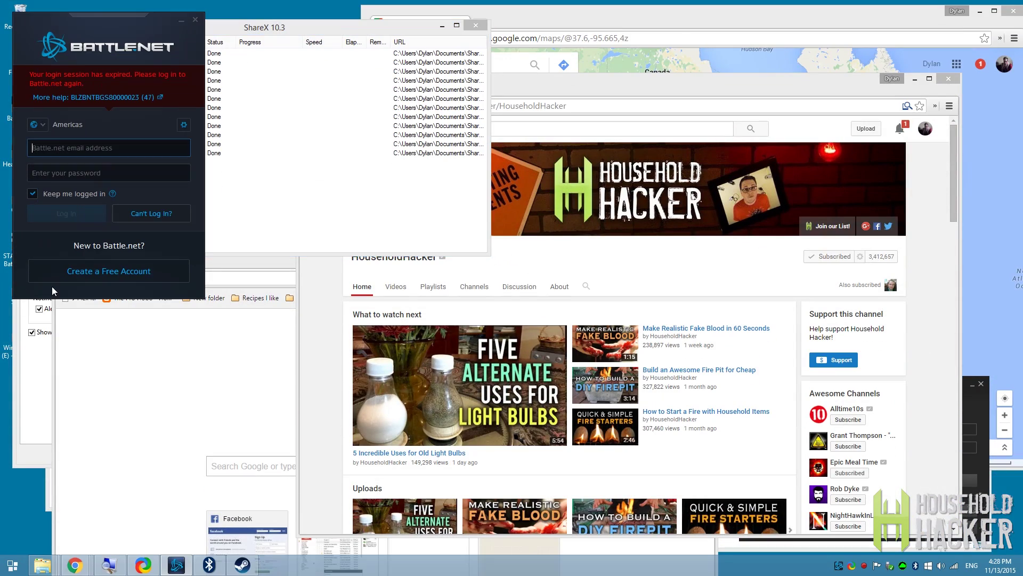
# Step: Arrange the Maps, New Tab and Steam login windows, then open This PC with Win+E
pyautogui.click(619, 16)
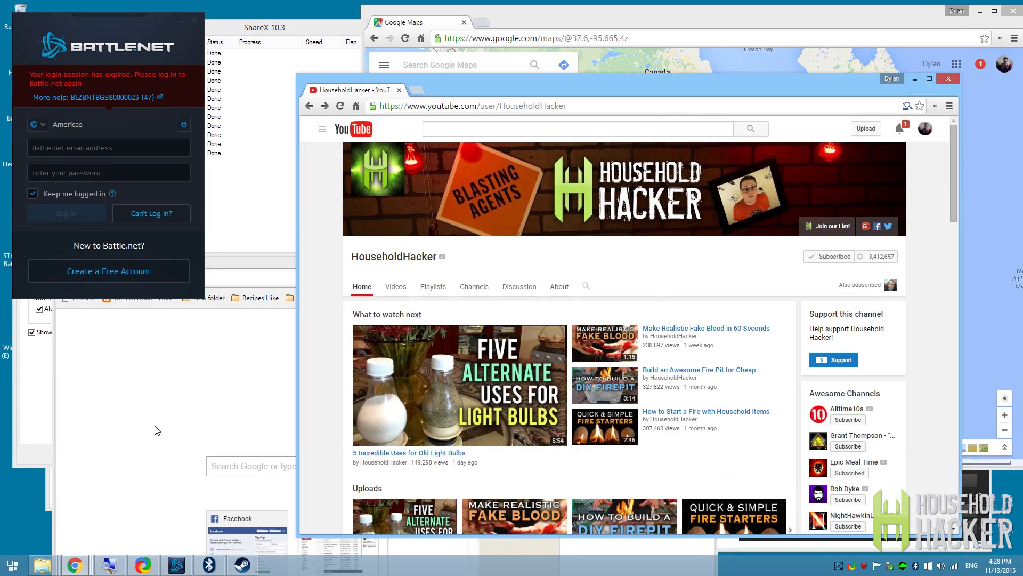
pyautogui.click(157, 430)
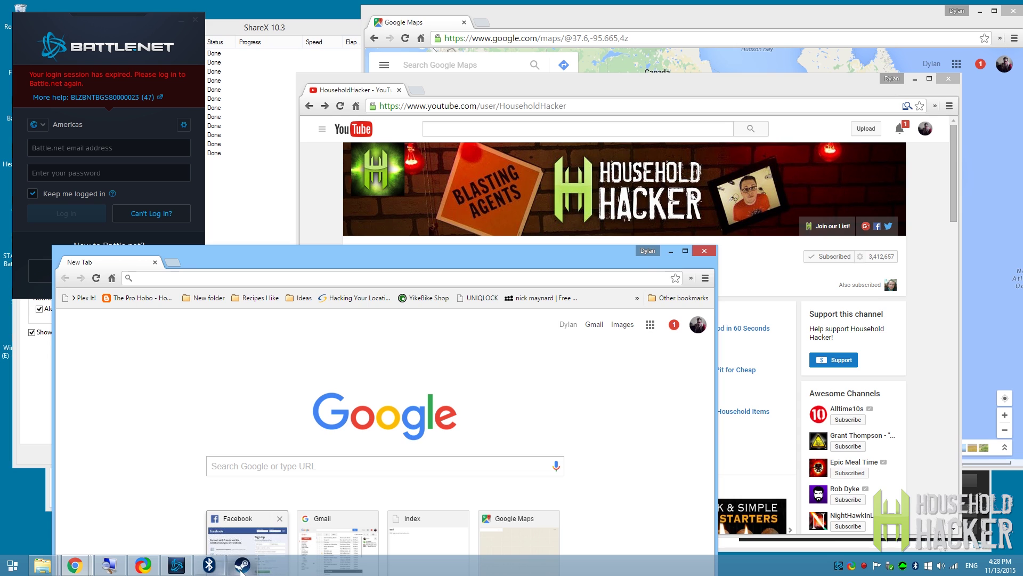
pyautogui.moveTo(826, 383); pyautogui.dragTo(481, 265)
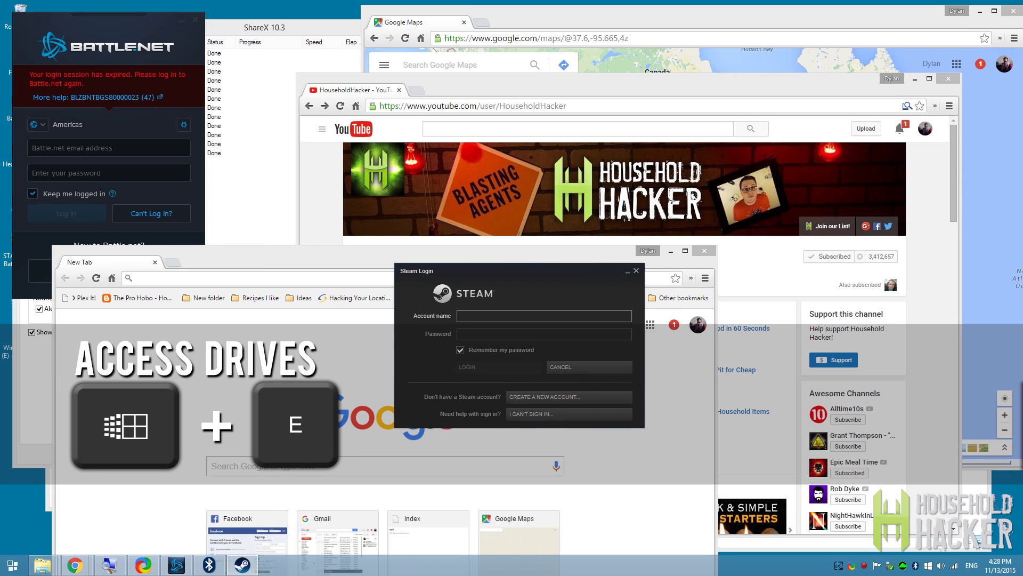
pyautogui.press('super+e')
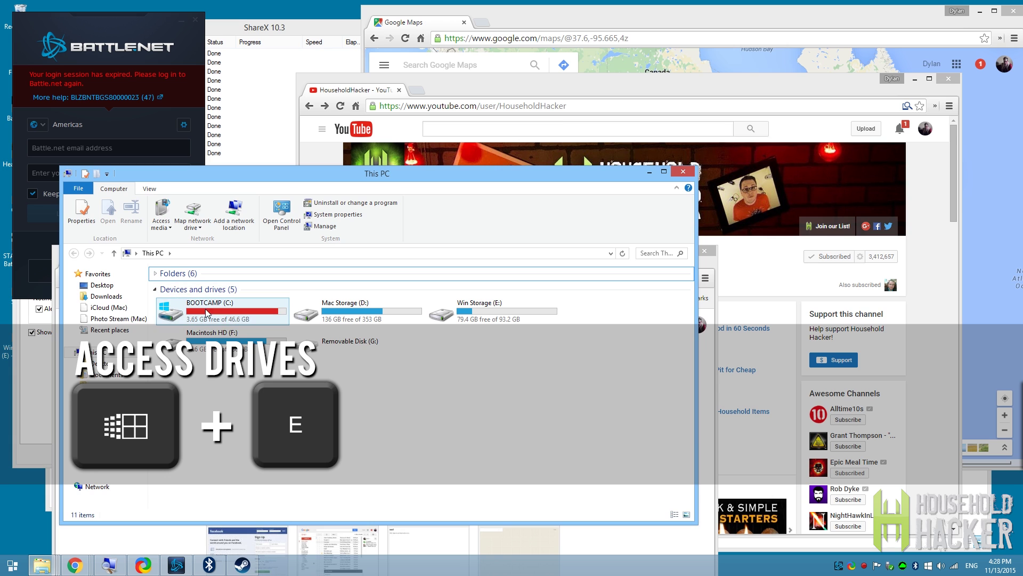